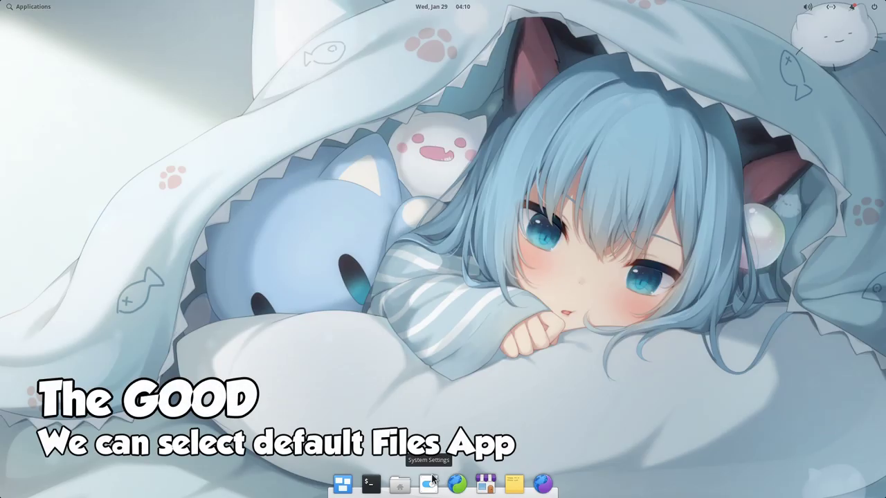
# - Check which apps System Settings offers as the default file browser
pyautogui.click(431, 478)
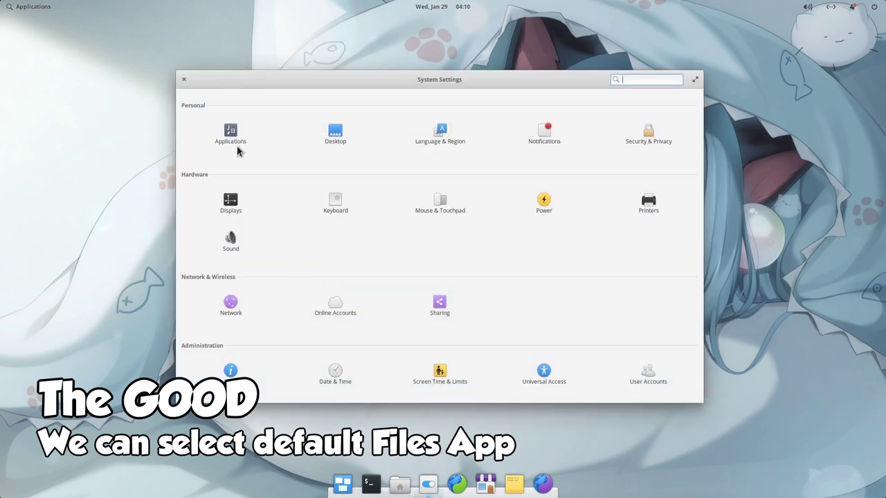
pyautogui.click(237, 135)
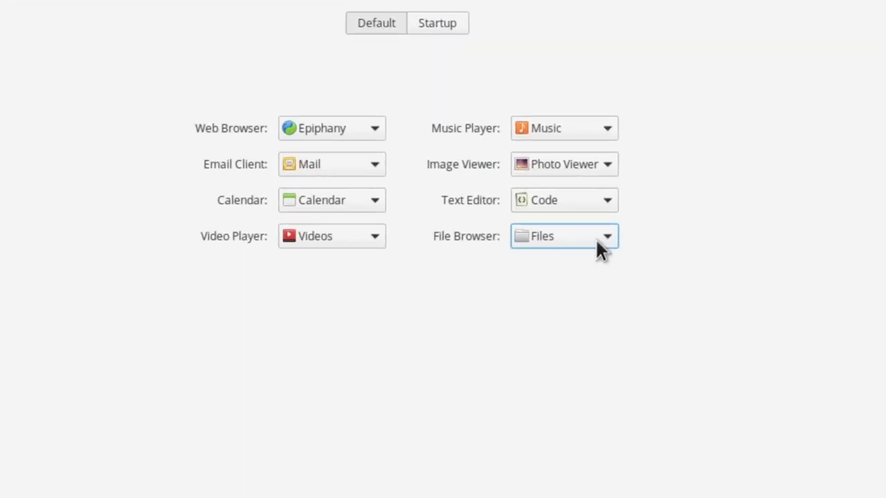
pyautogui.click(599, 242)
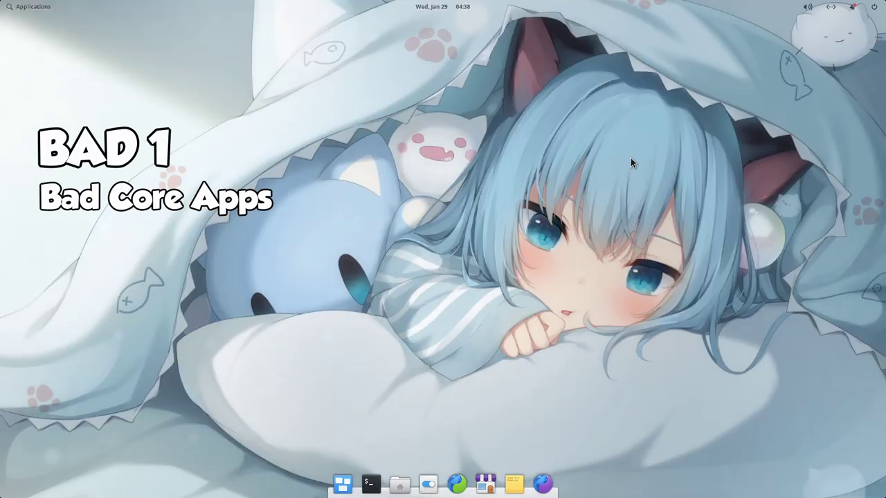
# - Launch the current file manager, select me.jpg and search for 'me'
pyautogui.click(399, 483)
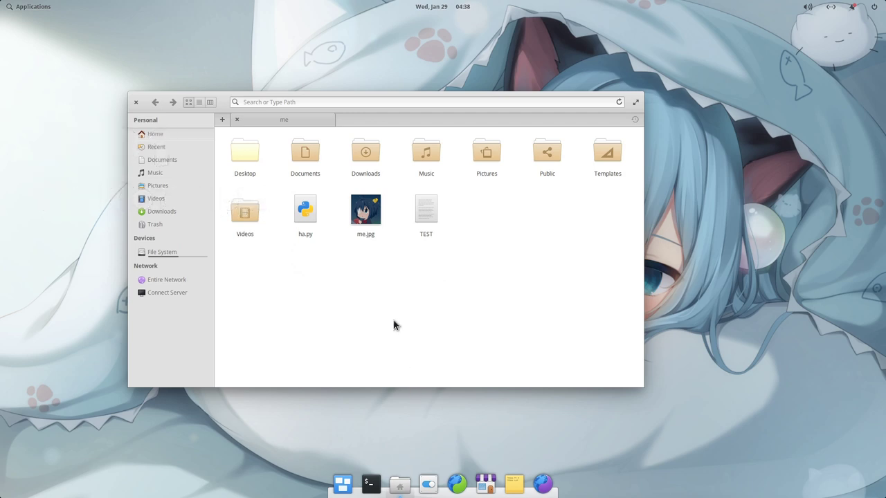
pyautogui.moveTo(394, 304); pyautogui.dragTo(374, 228)
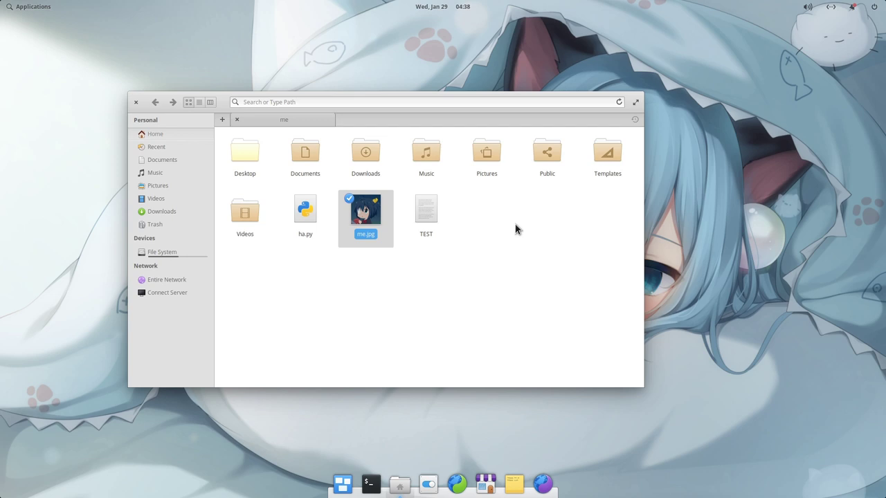
pyautogui.write('me')
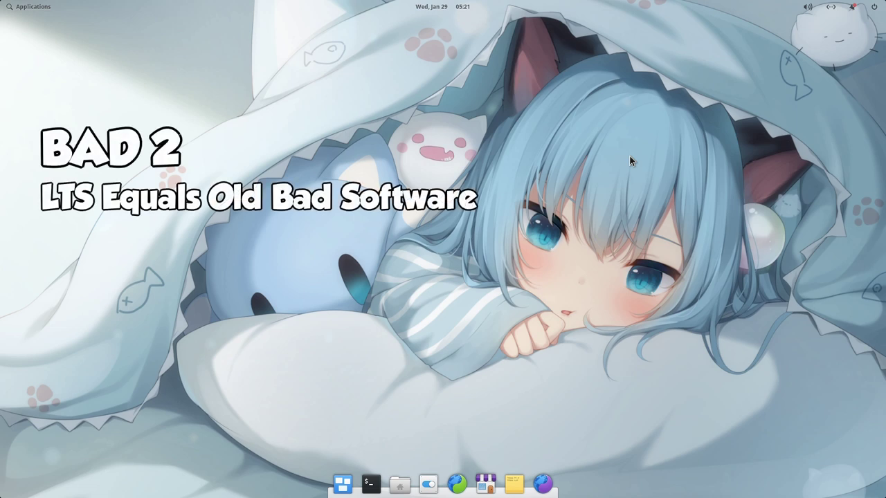
# - Find 'nautilus' in AppCenter, view its details page and start installing it
pyautogui.click(486, 483)
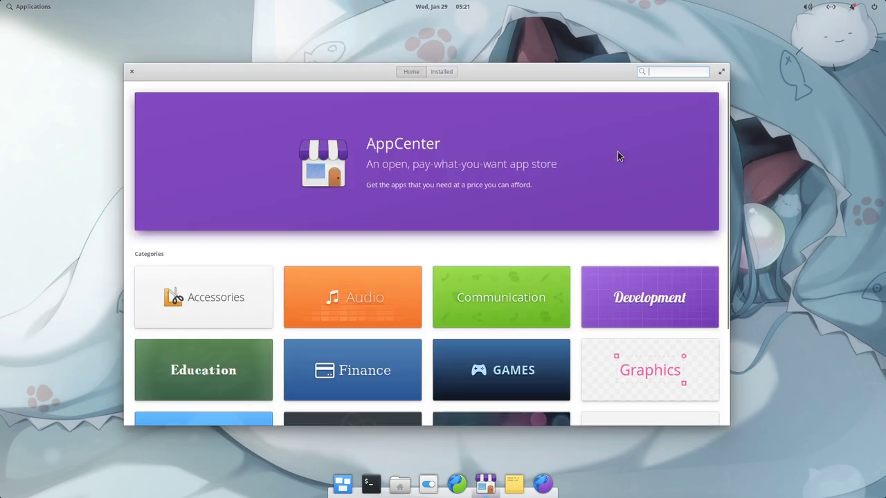
pyautogui.write('nautilus')
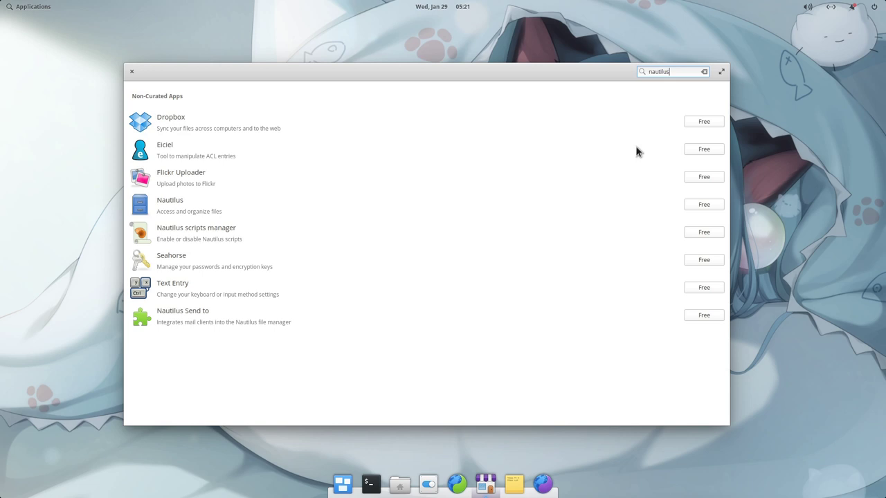
pyautogui.click(203, 207)
pyautogui.scroll(-1, 526, 250)
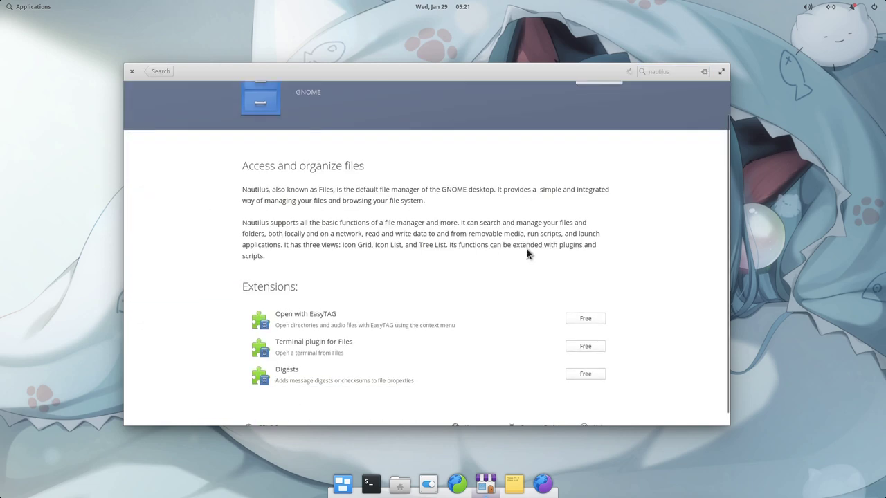
pyautogui.scroll(2, 489, 343)
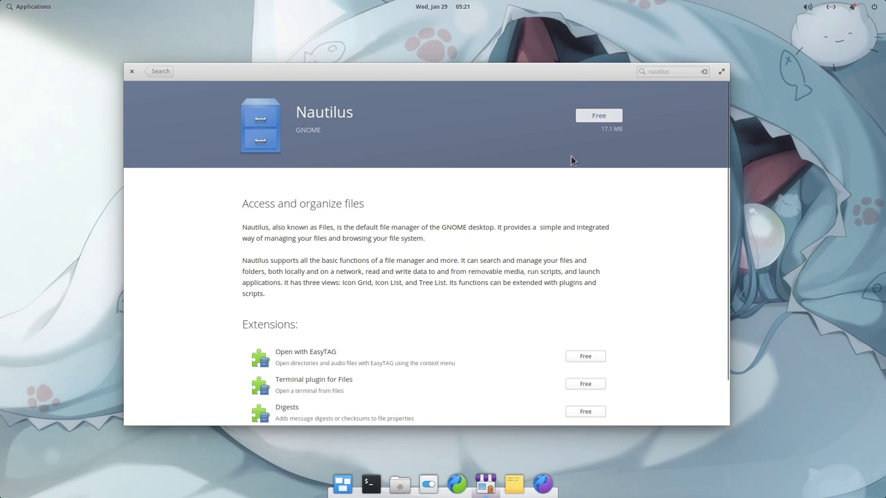
pyautogui.click(582, 119)
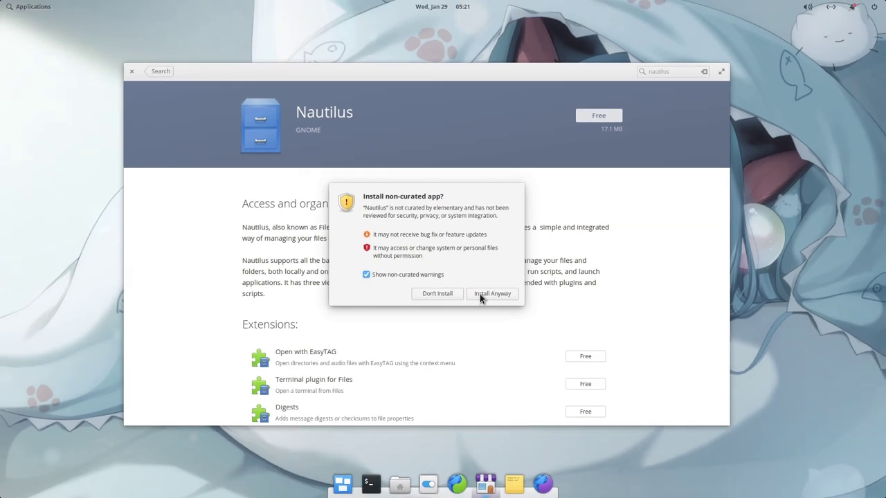
# - Confirm installing the non-curated Nautilus anyway and authenticate with the password
pyautogui.click(480, 296)
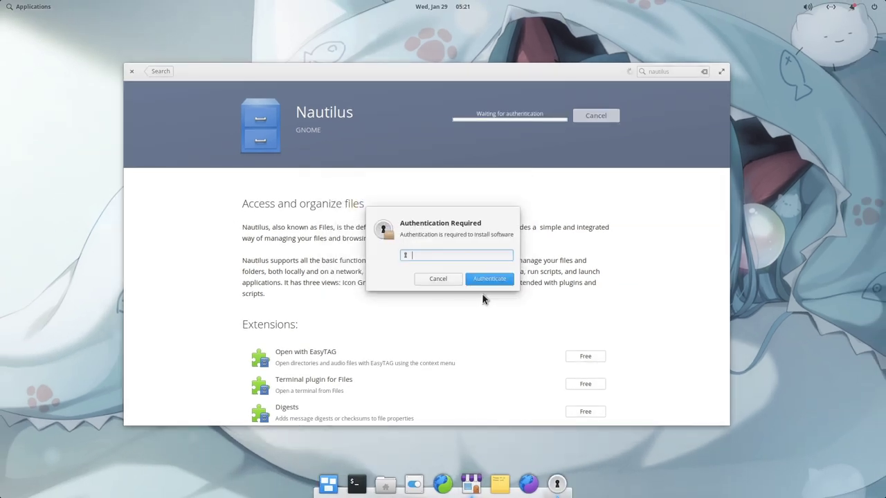
pyautogui.click(493, 278)
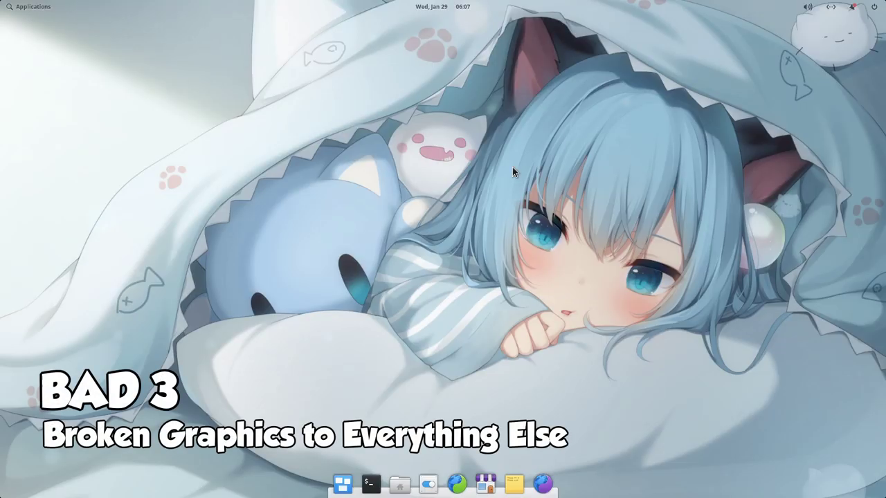
# - Launch the newly installed Nautilus and browse between Documents and Home
pyautogui.press('super')
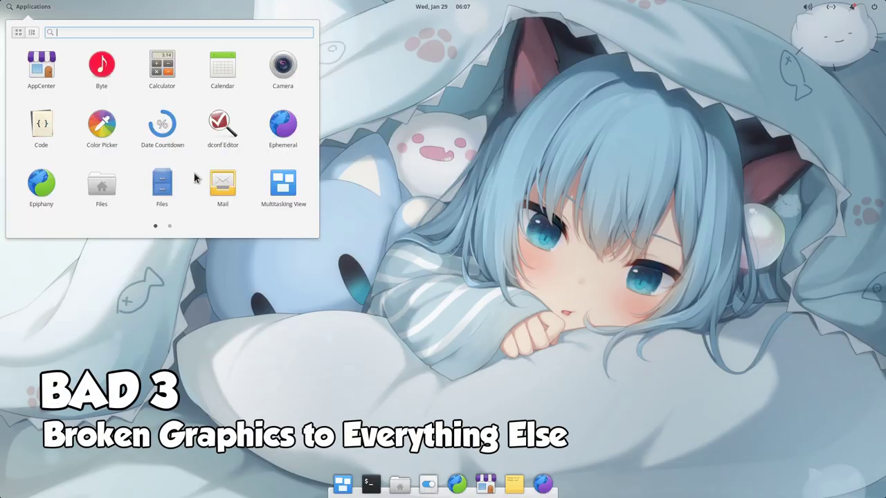
pyautogui.click(164, 182)
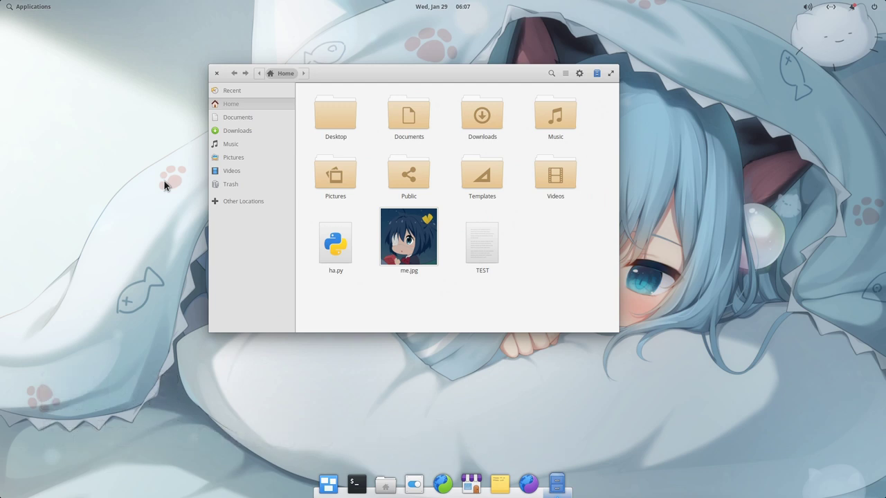
pyautogui.click(391, 119)
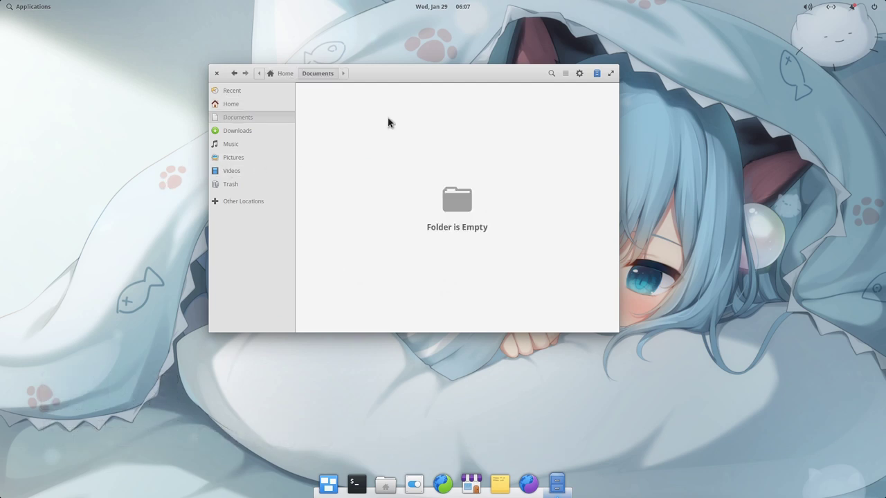
pyautogui.click(293, 75)
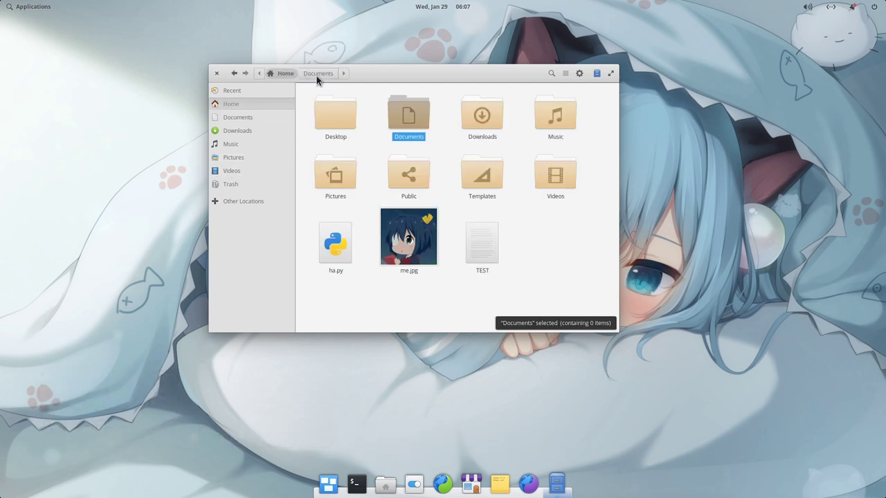
pyautogui.click(316, 74)
pyautogui.click(286, 76)
# - Search Home for 'me', then view the About dialog showing Files 3.26.4
pyautogui.write('me')
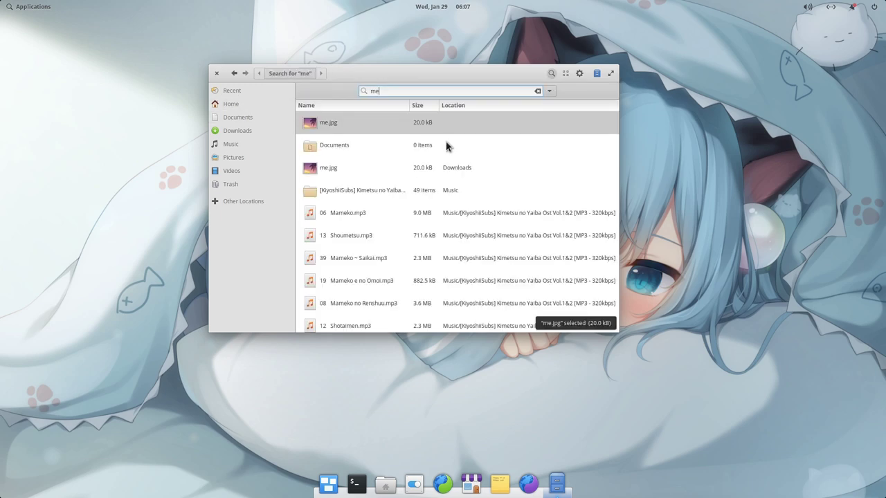
pyautogui.scroll(-2, 419, 202)
pyautogui.scroll(-2, 400, 222)
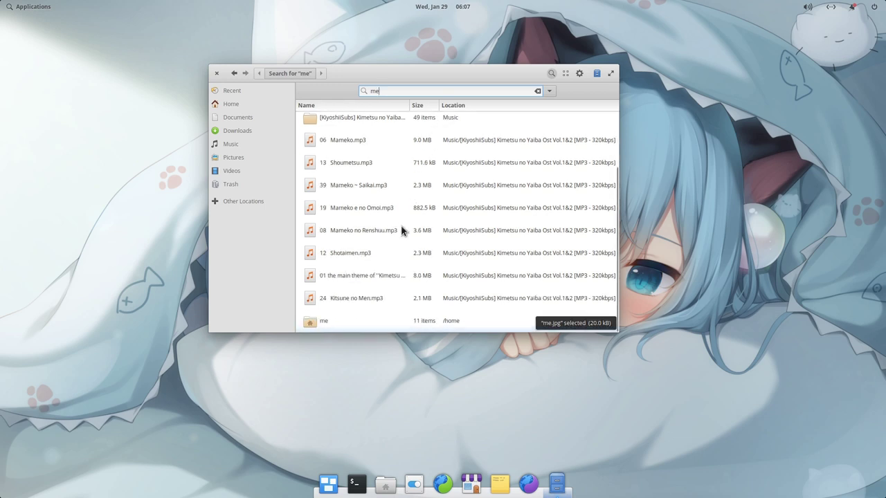
pyautogui.scroll(2, 403, 239)
pyautogui.scroll(2, 403, 240)
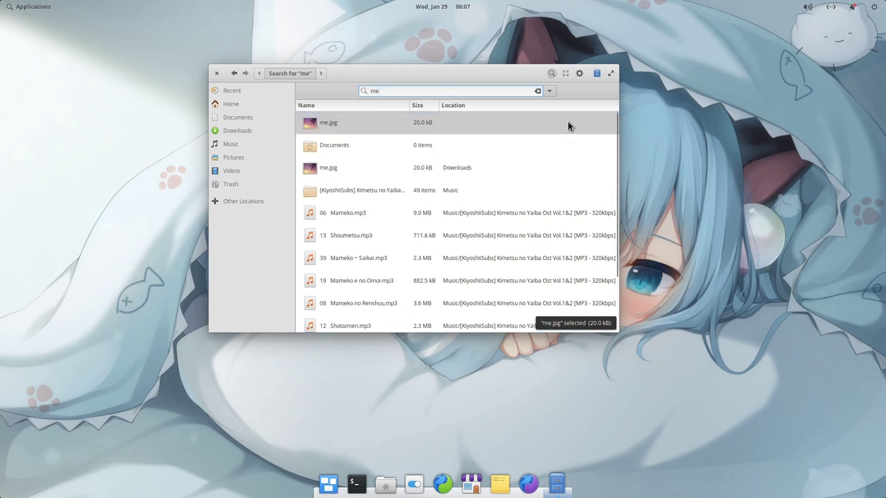
pyautogui.click(593, 75)
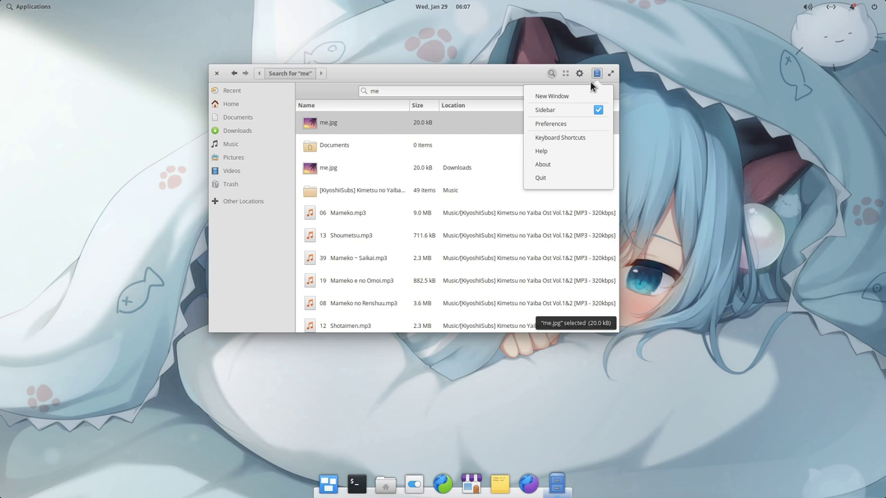
pyautogui.click(580, 164)
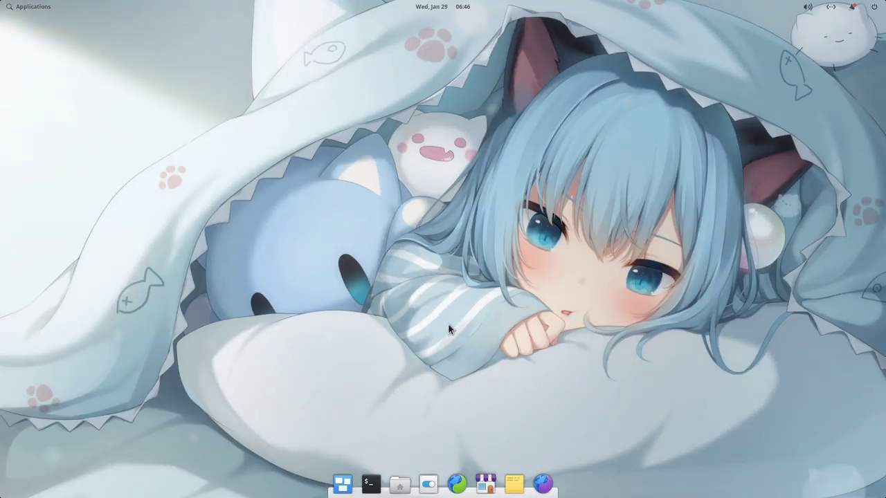
# - Make the new Files (Nautilus) entry the default File Browser under Applications > Default
pyautogui.click(427, 483)
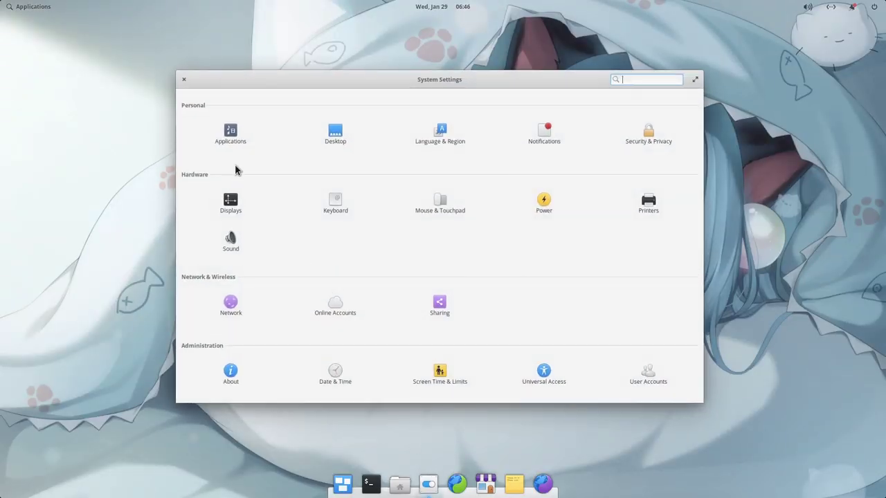
pyautogui.click(227, 137)
pyautogui.click(516, 207)
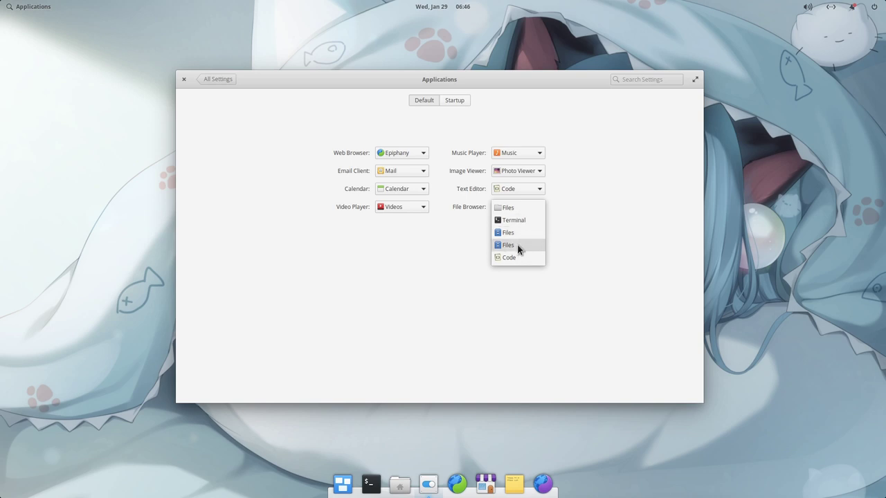
pyautogui.click(519, 232)
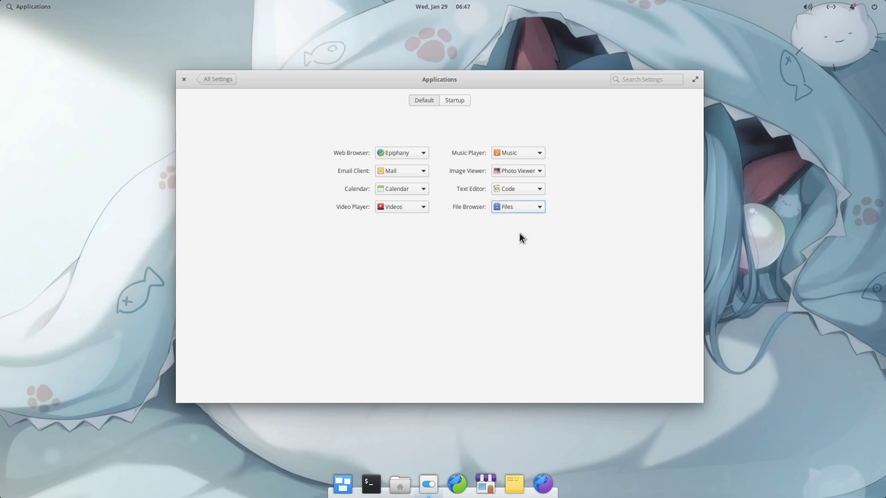
pyautogui.press('super+Right')
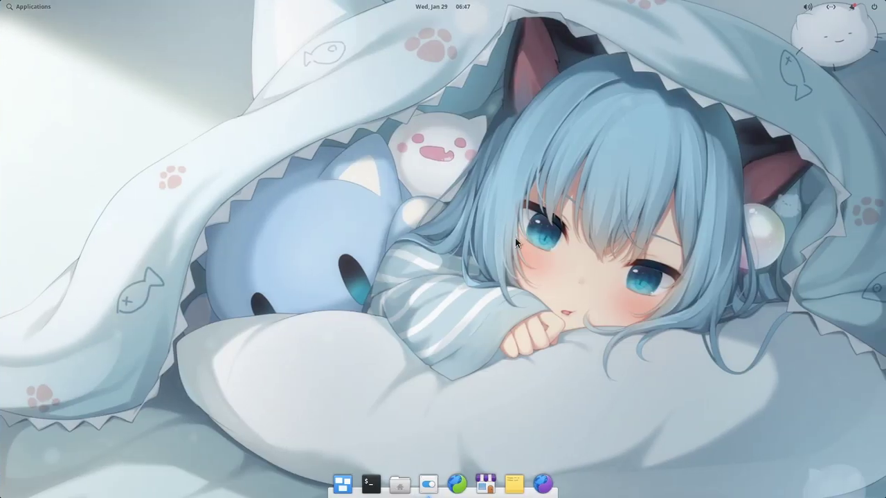
# - Show the terminal's Documents folder in the file browser, then move to an empty workspace
pyautogui.click(367, 484)
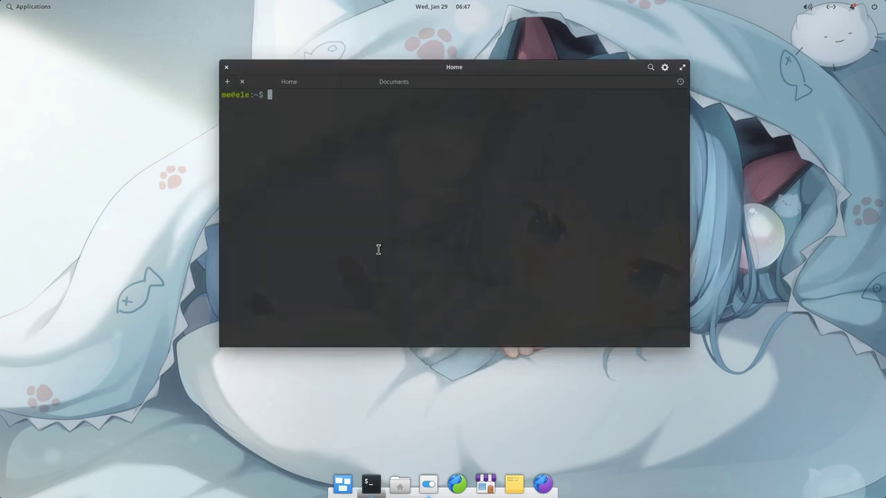
pyautogui.click(389, 87)
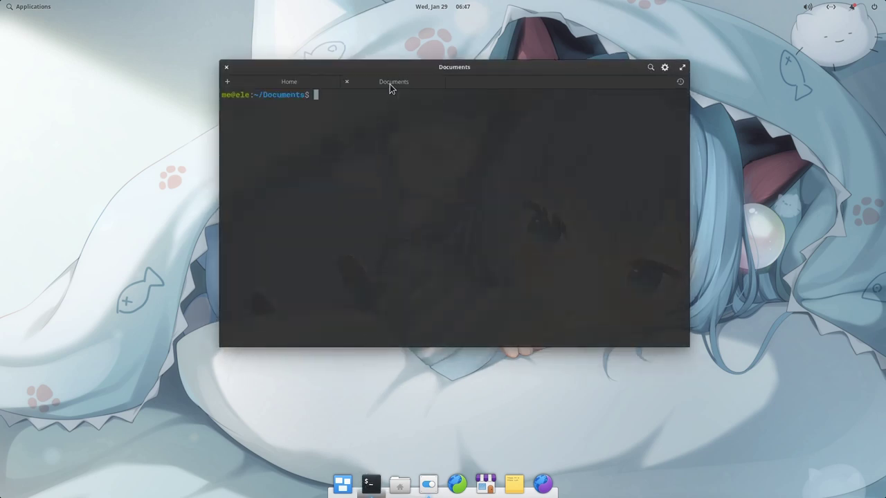
pyautogui.rightClick(368, 133)
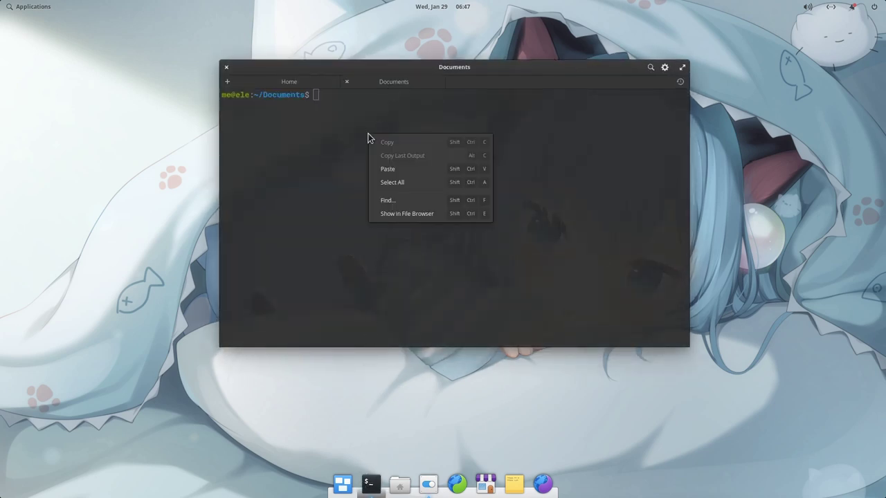
pyautogui.click(434, 214)
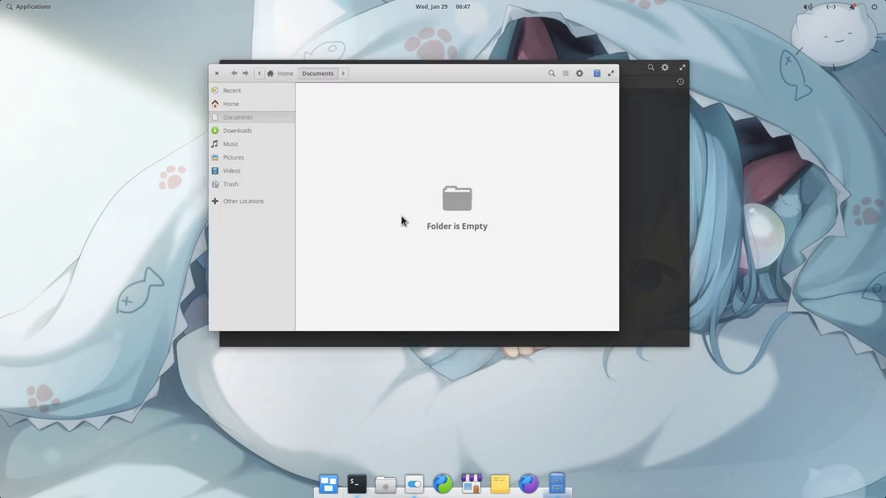
pyautogui.press('super+Right')
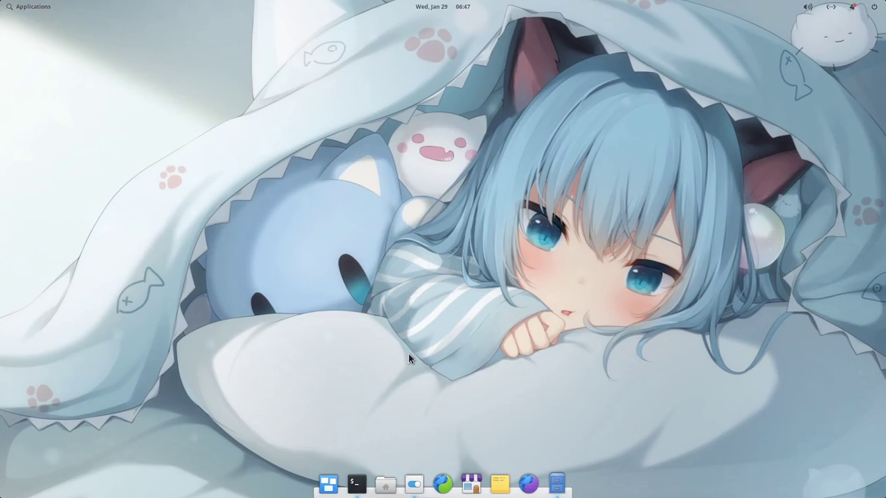
# - Save Epiphany's image 1062416.jpg to Pictures and open that folder from downloads
pyautogui.click(440, 480)
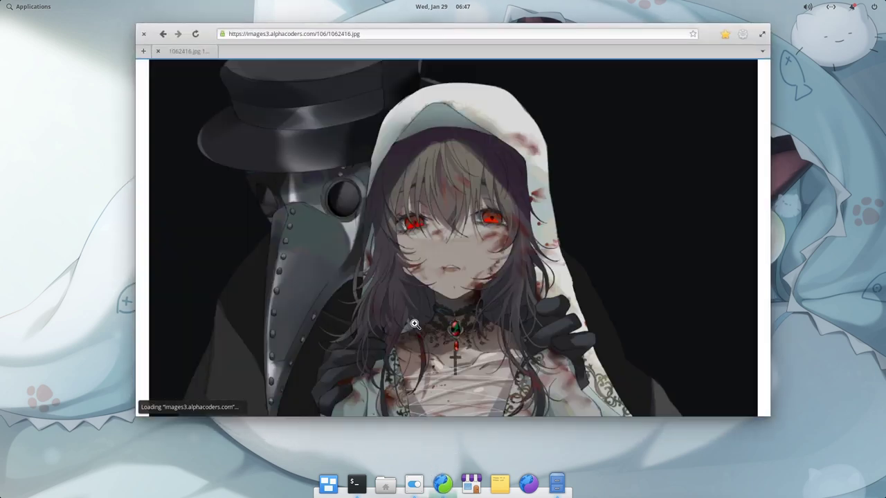
pyautogui.rightClick(350, 148)
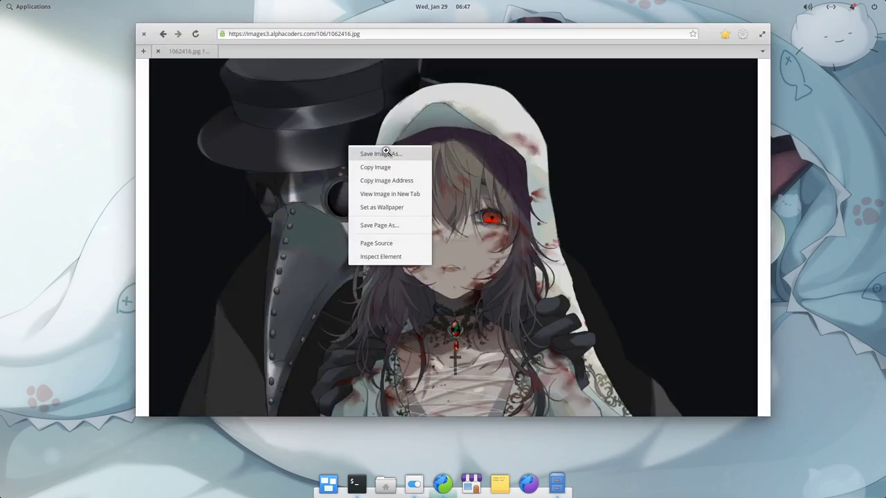
pyautogui.click(386, 152)
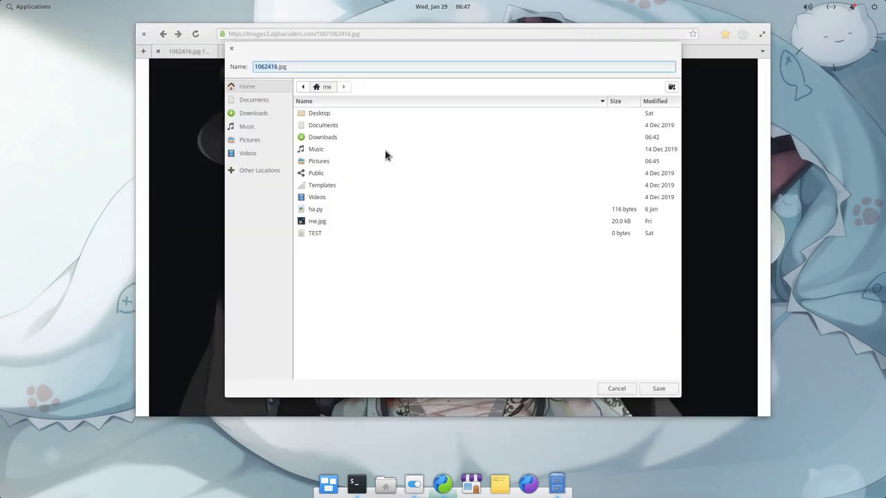
pyautogui.click(264, 139)
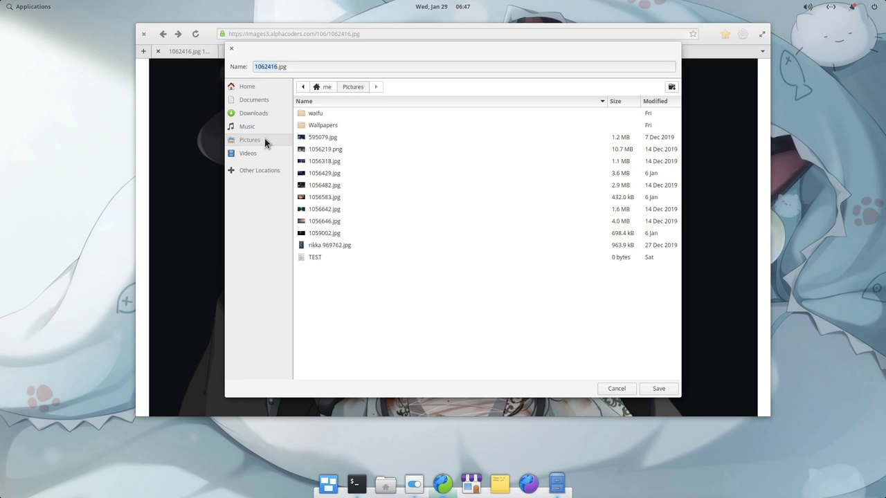
pyautogui.click(659, 389)
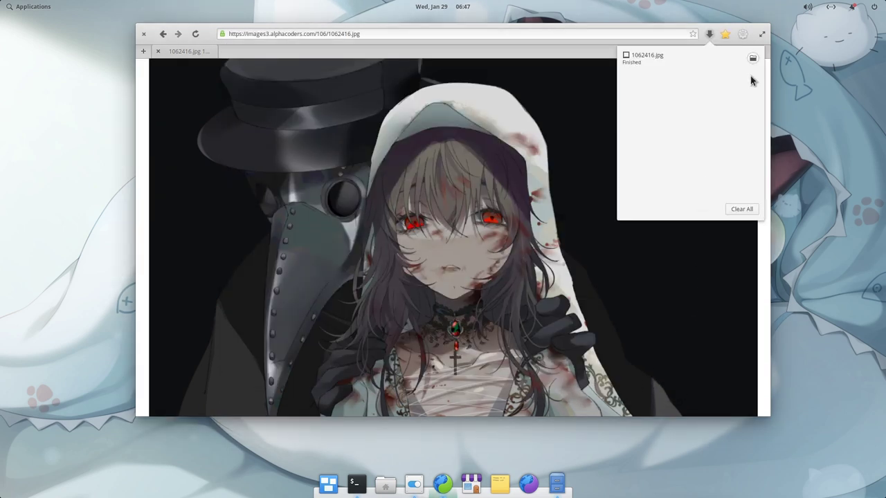
pyautogui.click(752, 61)
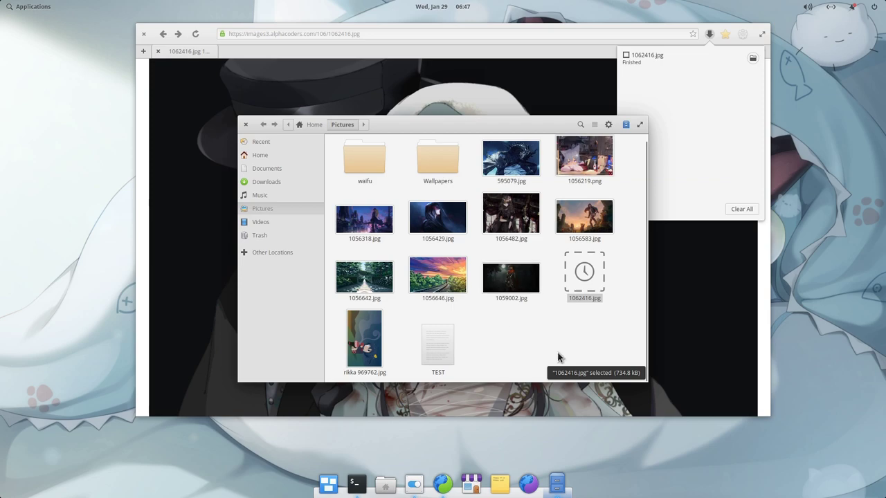